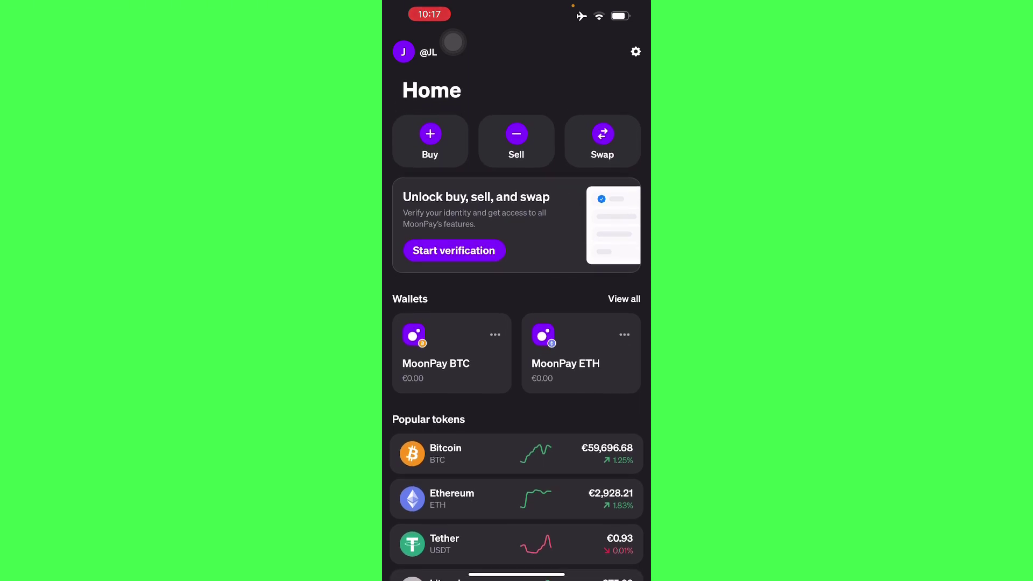
{"action": "scroll", "coordinate": [517, 336], "scroll_direction": "down", "scroll_amount": 1}
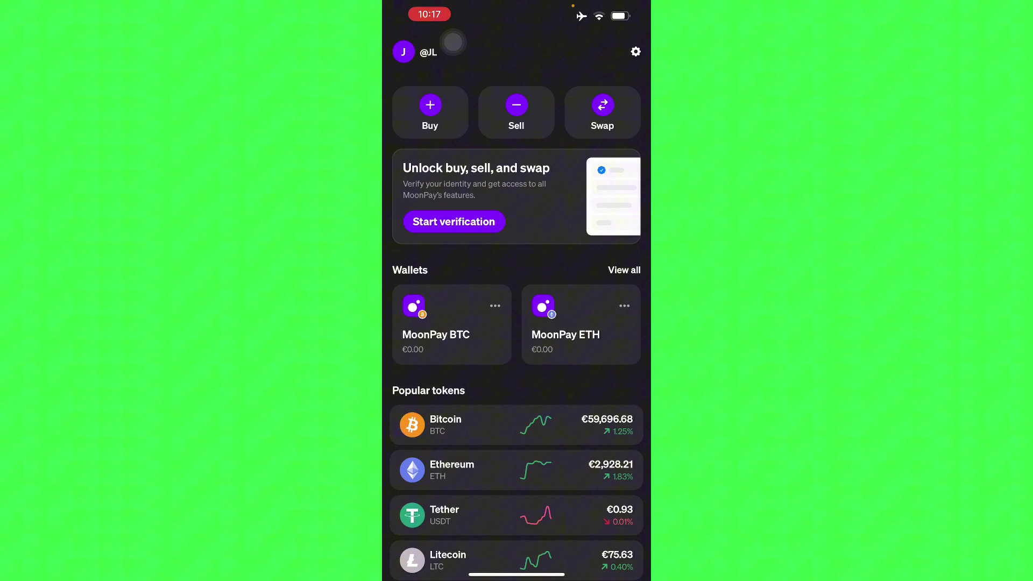
{"action": "scroll", "coordinate": [516, 324], "scroll_direction": "up", "scroll_amount": 1}
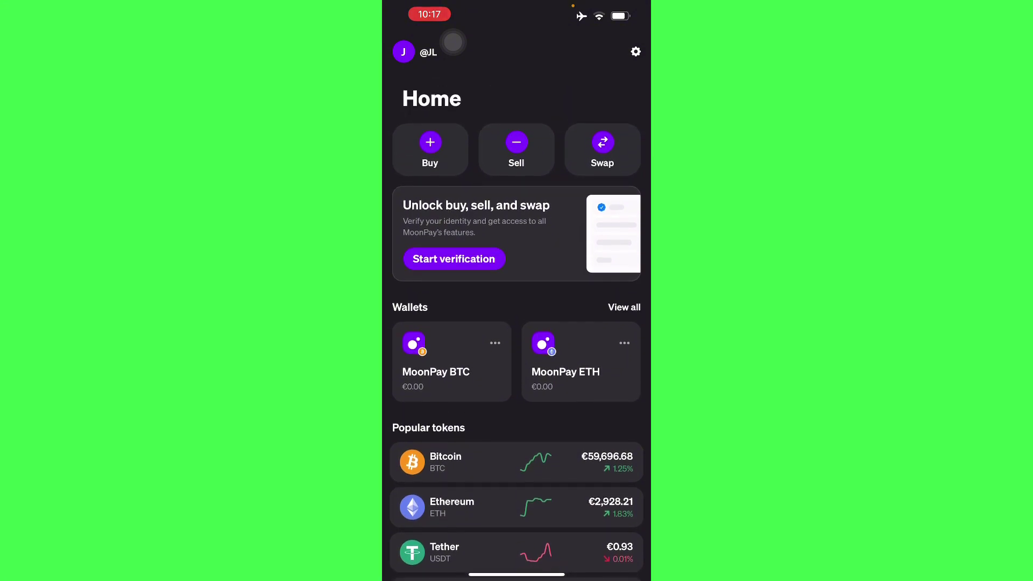
Start identity verification from the Unlock buy, sell, and swap card.
{"action": "left_click", "coordinate": [455, 256]}
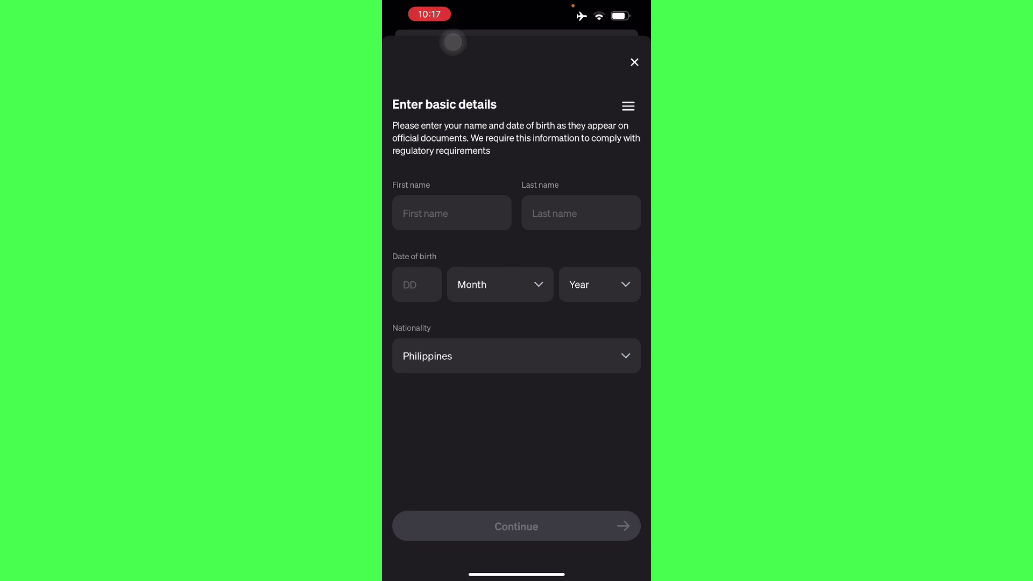
Enter the first and last name on the basic details form.
{"action": "key", "text": "Tab"}
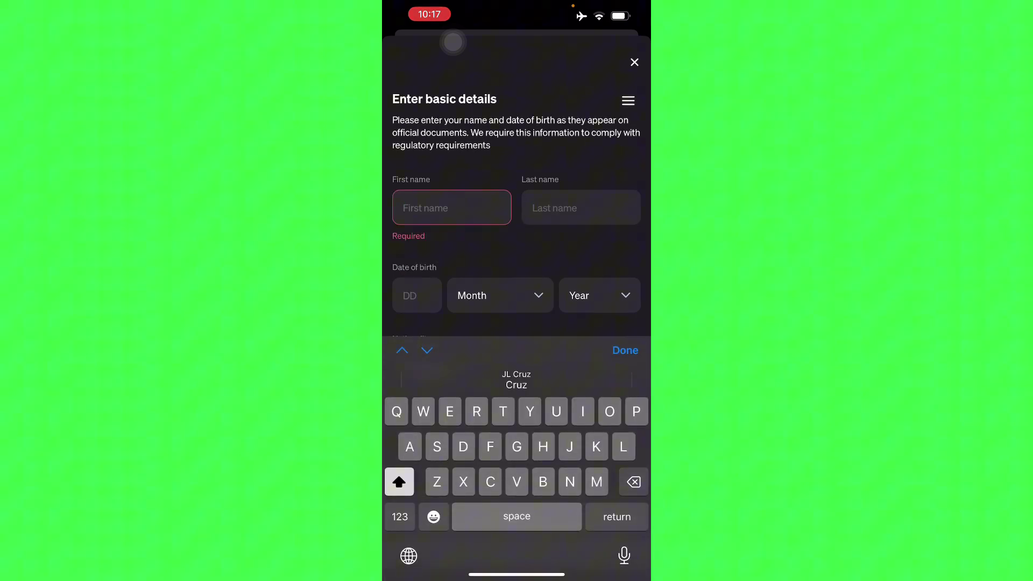
{"action": "key", "text": "Tab"}
{"action": "key", "text": "Return"}
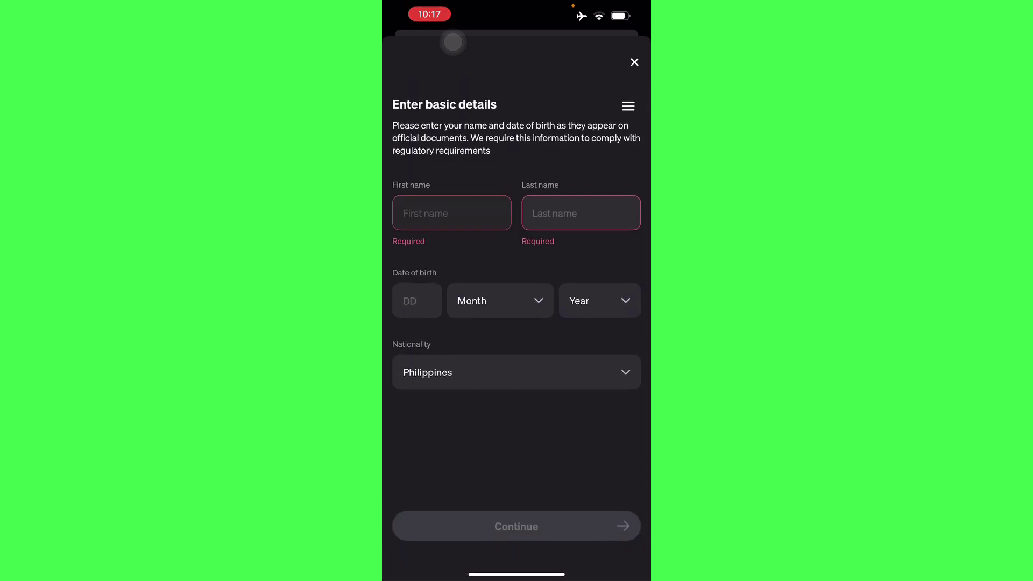
{"action": "left_click", "coordinate": [451, 208]}
{"action": "type", "text": "Jl"}
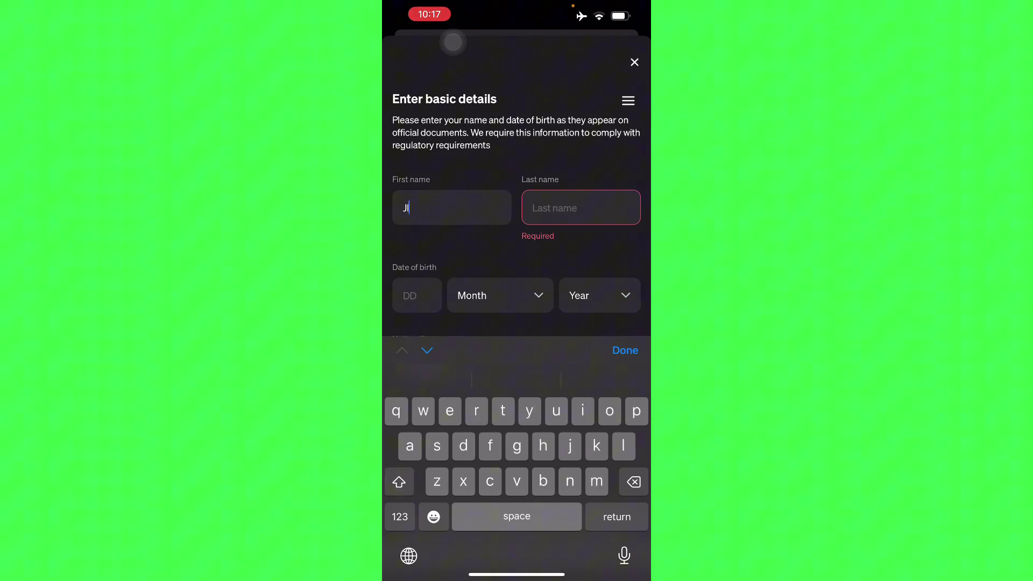
{"action": "key", "text": "BackSpace"}
{"action": "type", "text": "L"}
{"action": "key", "text": "Tab"}
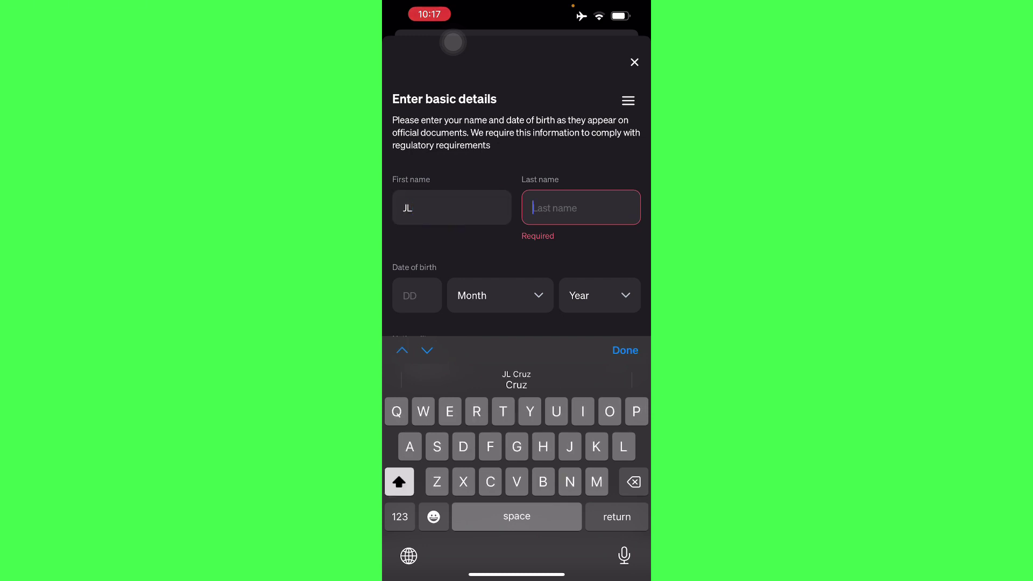
{"action": "type", "text": "Cruz"}
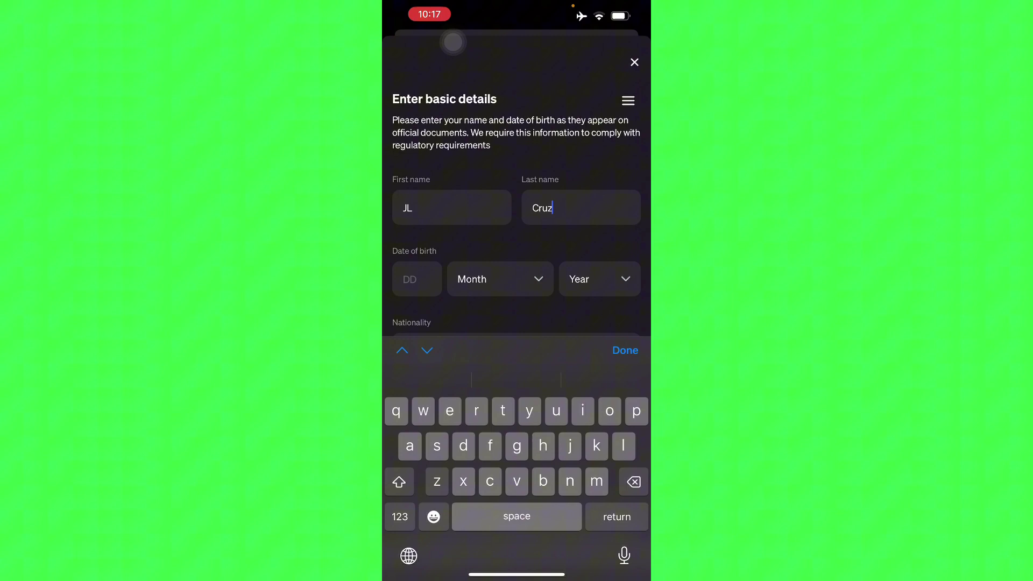
Enter the day of birth and bring up the month choices.
{"action": "left_click", "coordinate": [500, 278]}
{"action": "key", "text": "shift+Tab"}
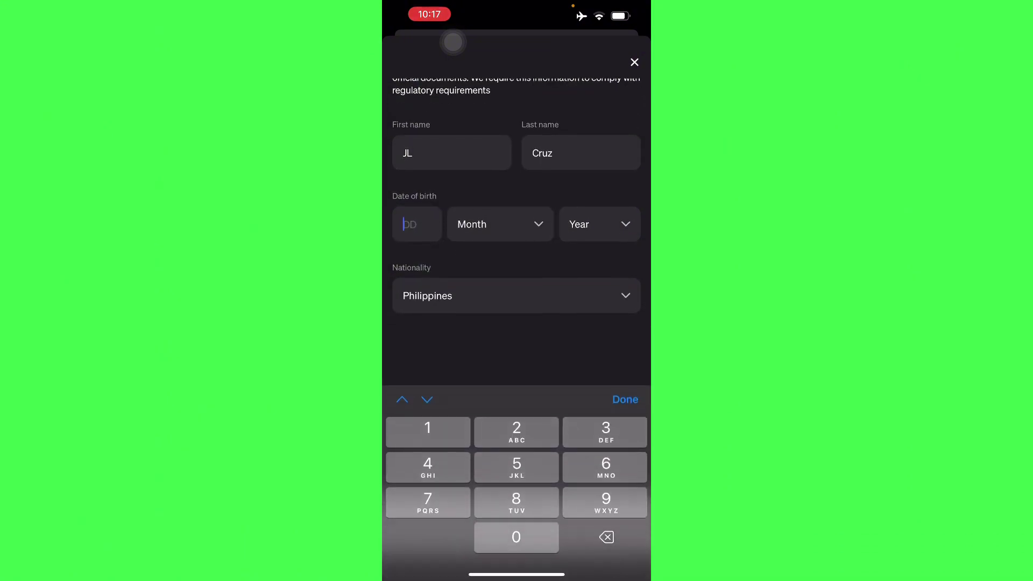
{"action": "key", "text": "Escape"}
{"action": "key", "text": "shift+Tab"}
{"action": "key", "text": "Tab"}
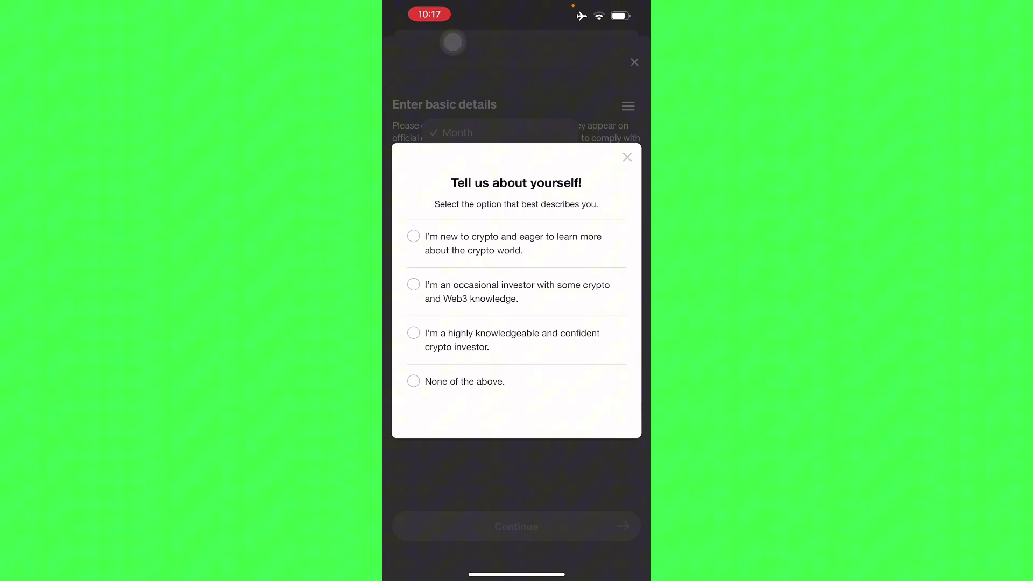
Answer the survey as a highly knowledgeable crypto investor and submit it.
{"action": "left_click", "coordinate": [413, 332]}
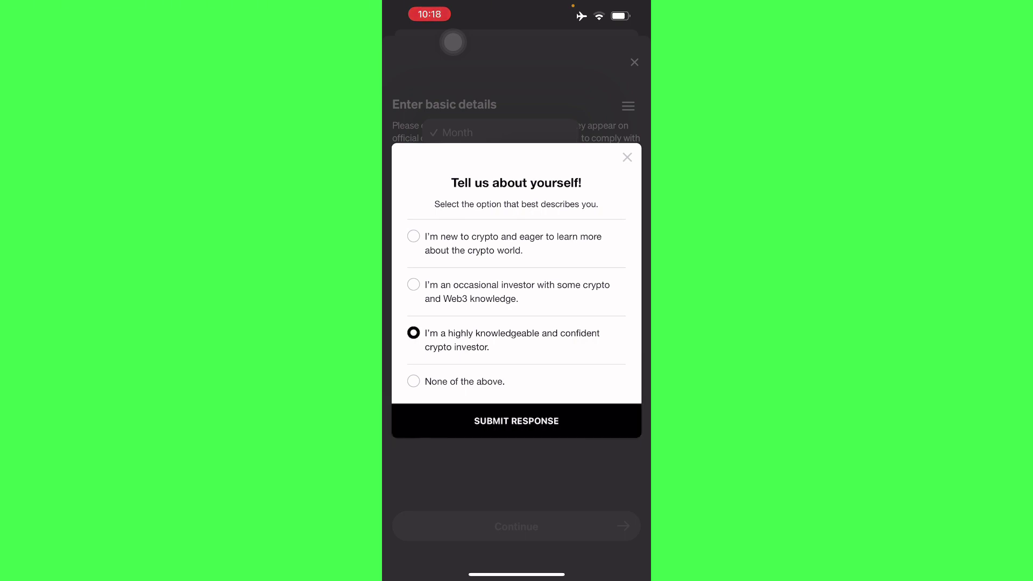
{"action": "left_click", "coordinate": [516, 421]}
{"action": "scroll", "coordinate": [501, 243], "scroll_direction": "down", "scroll_amount": 3}
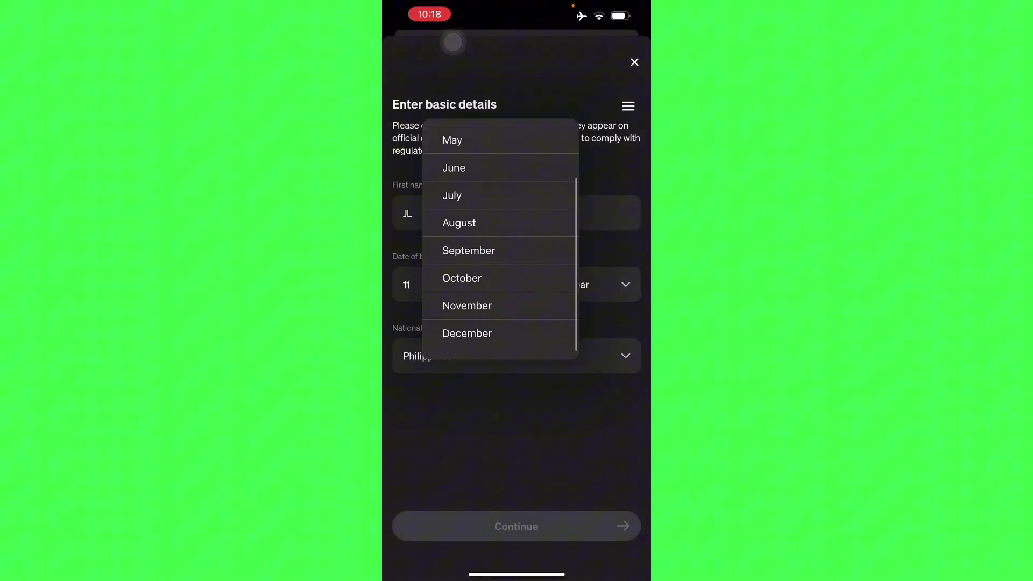
Set the birth month to November and year to 1995, then submit the basic details.
{"action": "left_click", "coordinate": [468, 304]}
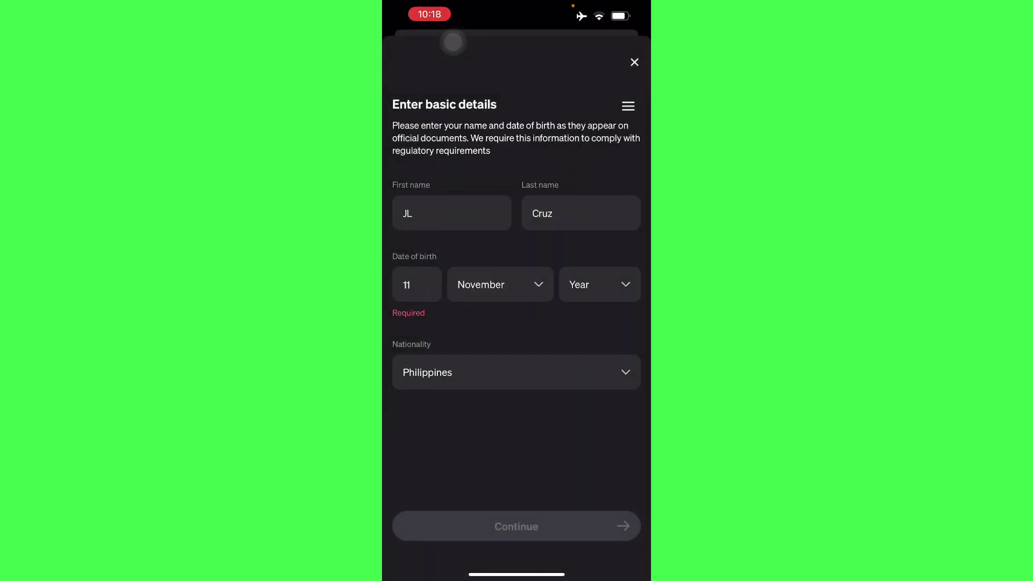
{"action": "left_click", "coordinate": [597, 284]}
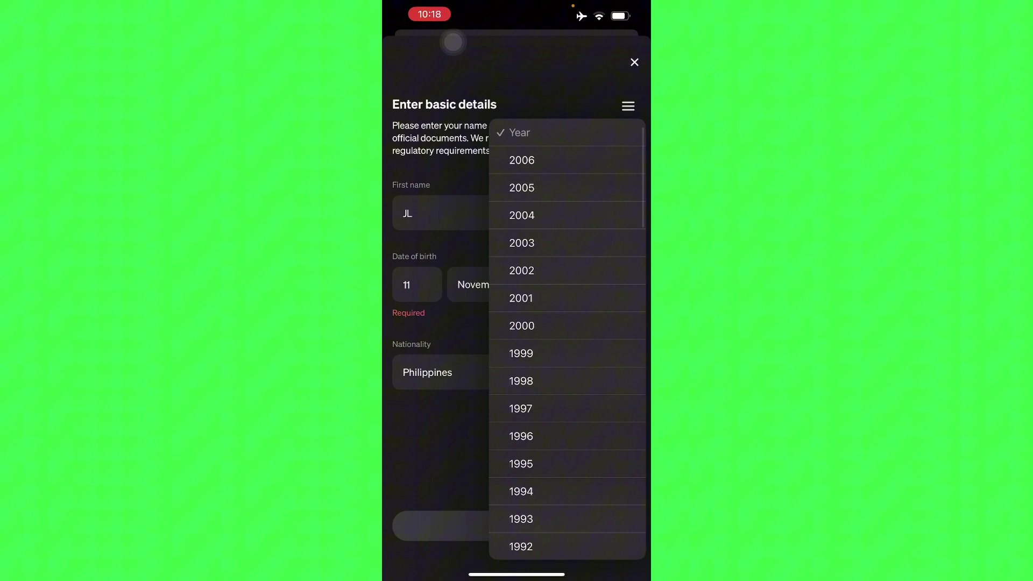
{"action": "left_click", "coordinate": [521, 463]}
{"action": "left_click", "coordinate": [517, 527]}
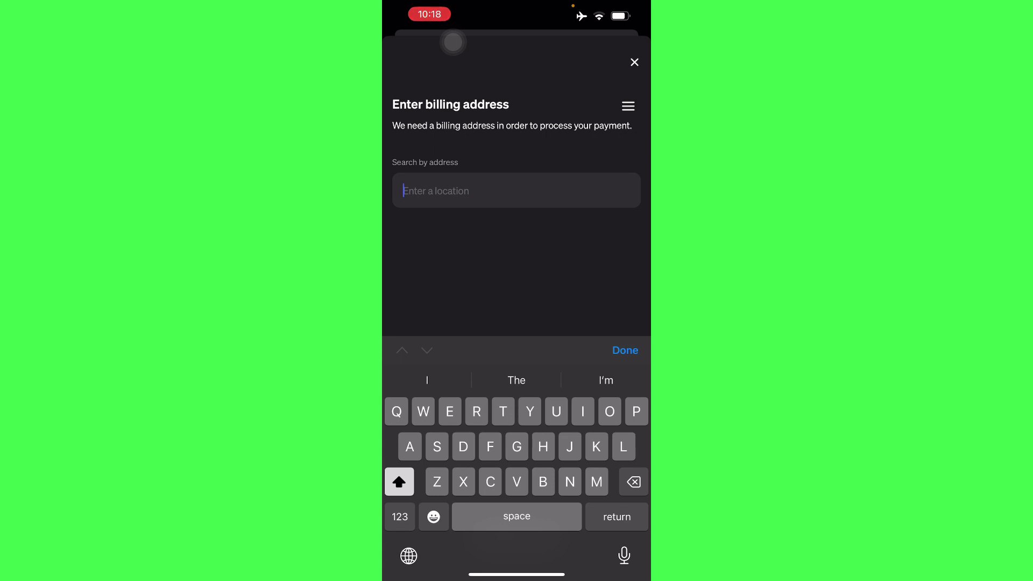
{"action": "type", "text": "Mani"}
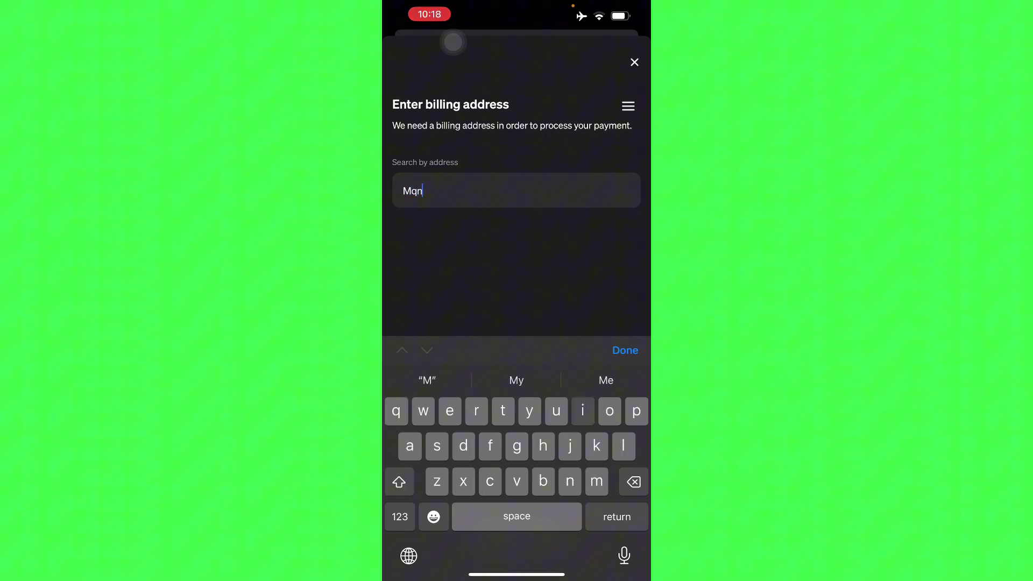
{"action": "type", "text": "la"}
Pick Manila from the address suggestions and fill the street address.
{"action": "left_click", "coordinate": [485, 226]}
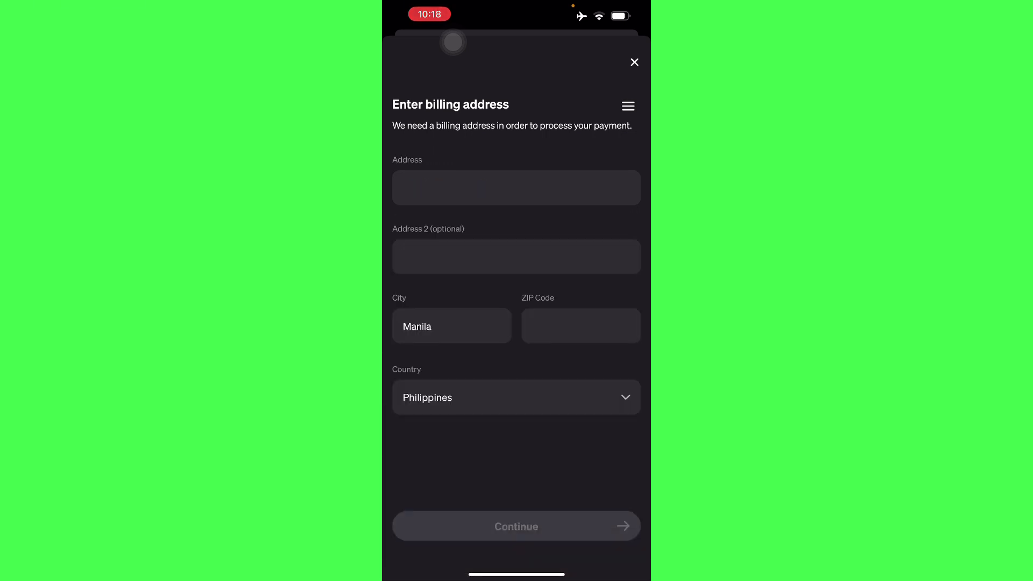
{"action": "left_click", "coordinate": [517, 188]}
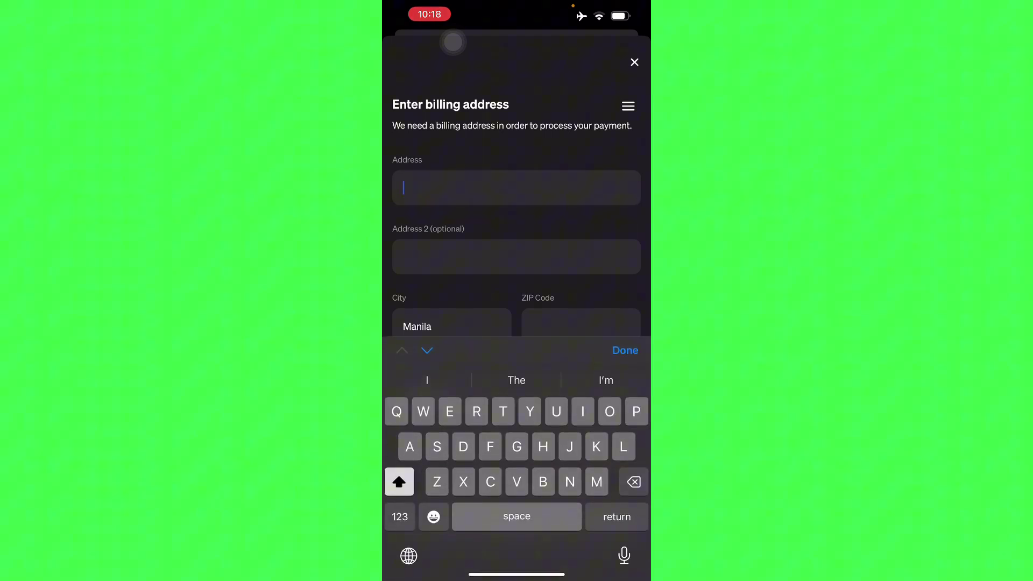
{"action": "type", "text": "Lol"}
{"action": "left_click", "coordinate": [625, 348]}
{"action": "left_click", "coordinate": [581, 326]}
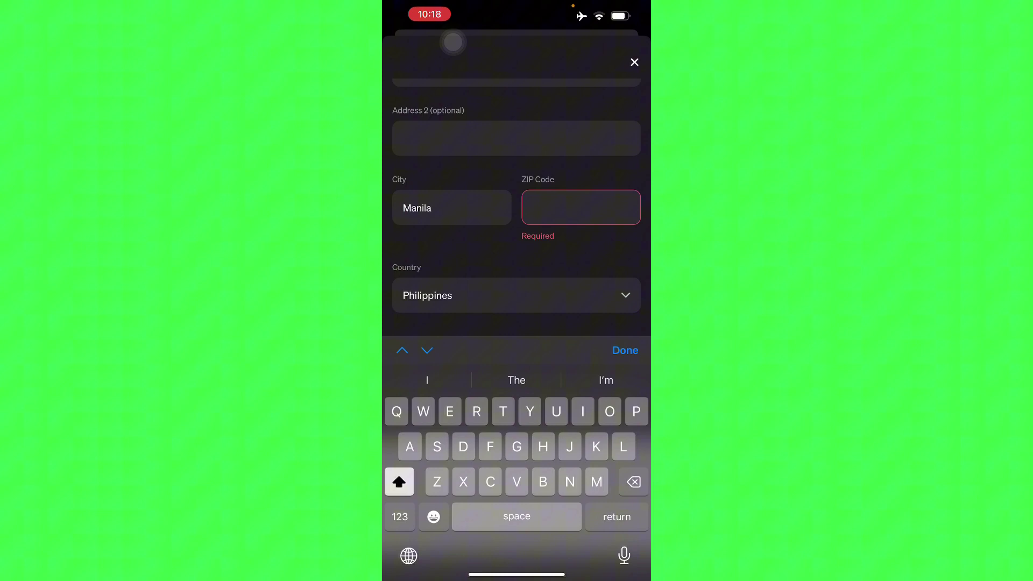
{"action": "type", "text": "100"}
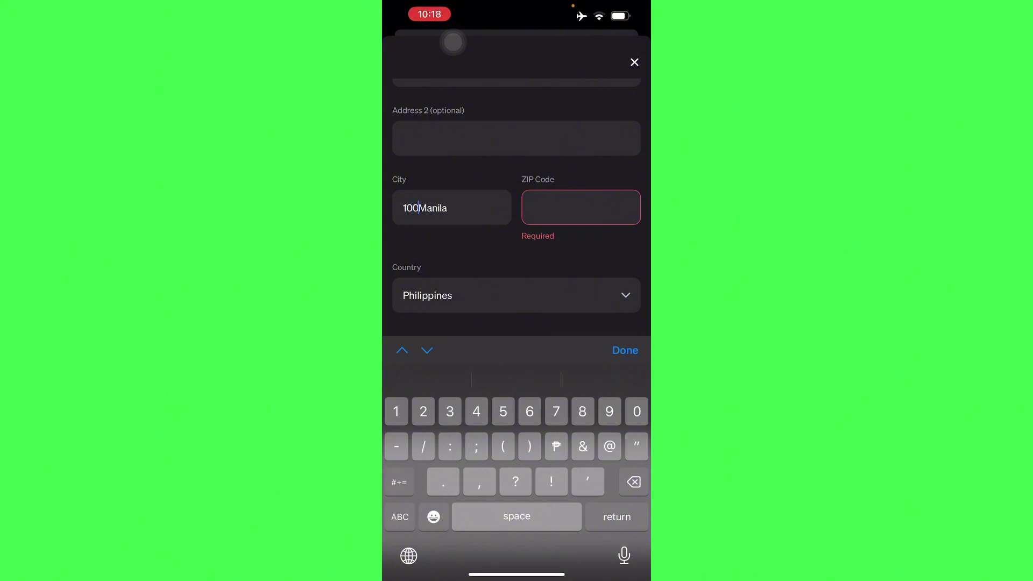
Enter ZIP code 2600 and submit the billing address.
{"action": "key", "text": "BackSpace"}
{"action": "key", "text": "BackSpace"}
{"action": "key", "text": "BackSpace"}
{"action": "key", "text": "Tab"}
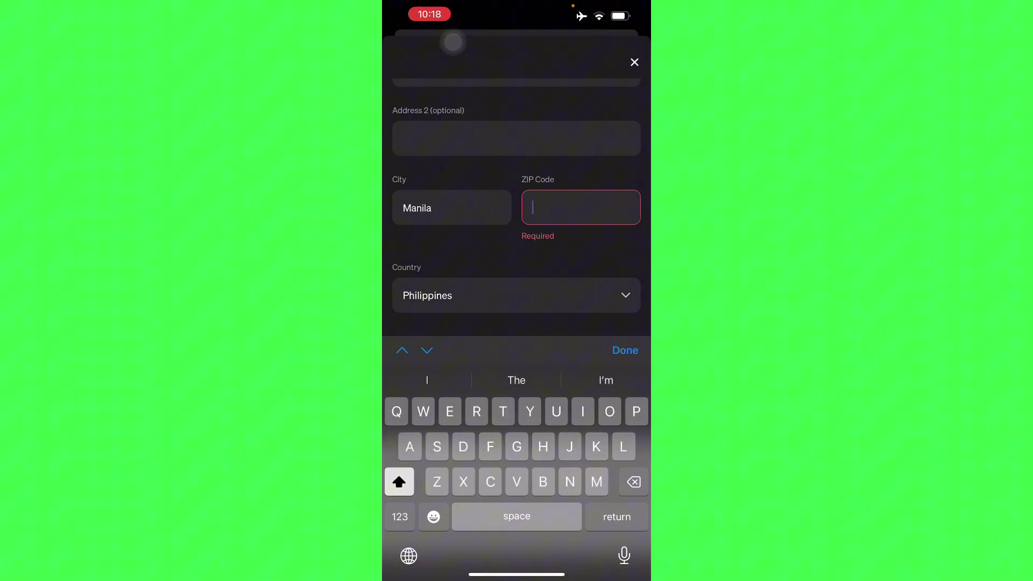
{"action": "type", "text": "260"}
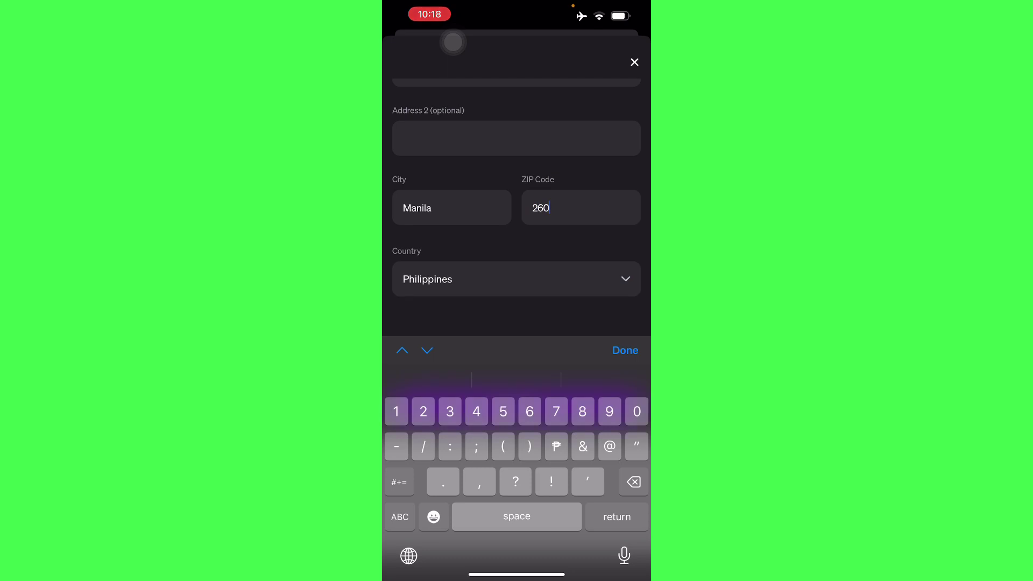
{"action": "type", "text": "0"}
{"action": "left_click", "coordinate": [625, 351]}
{"action": "left_click", "coordinate": [516, 527]}
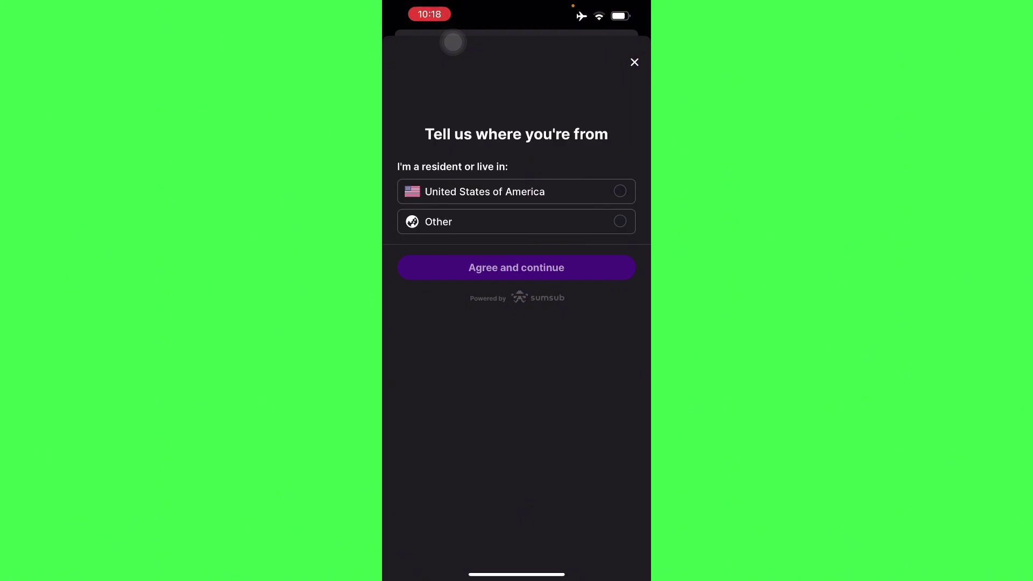
Choose the country of residence and agree to continue to document selection.
{"action": "left_click", "coordinate": [484, 192]}
{"action": "left_click", "coordinate": [517, 337]}
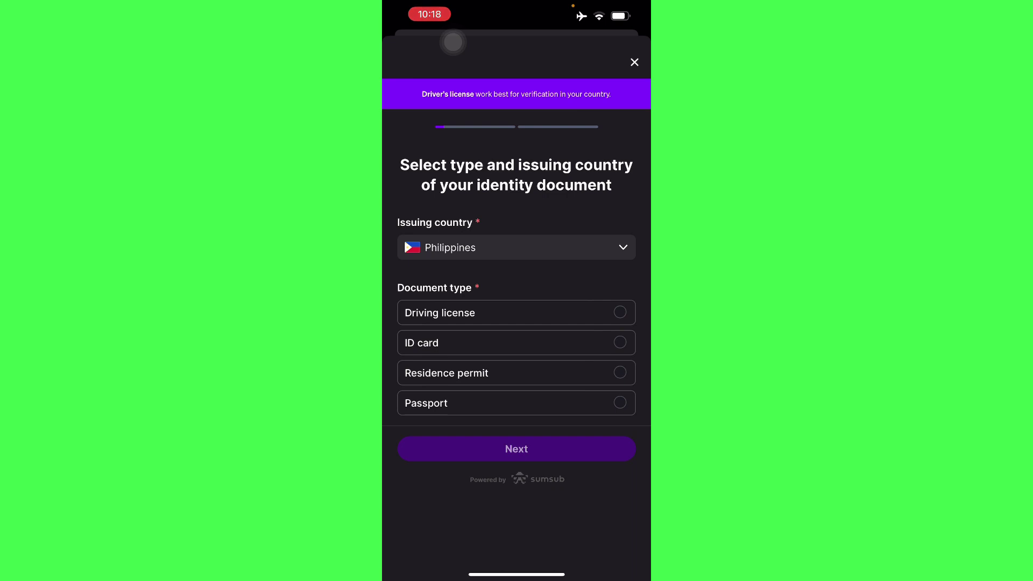
Select ID card as the Philippine document type and proceed to its upload step.
{"action": "left_click", "coordinate": [516, 342]}
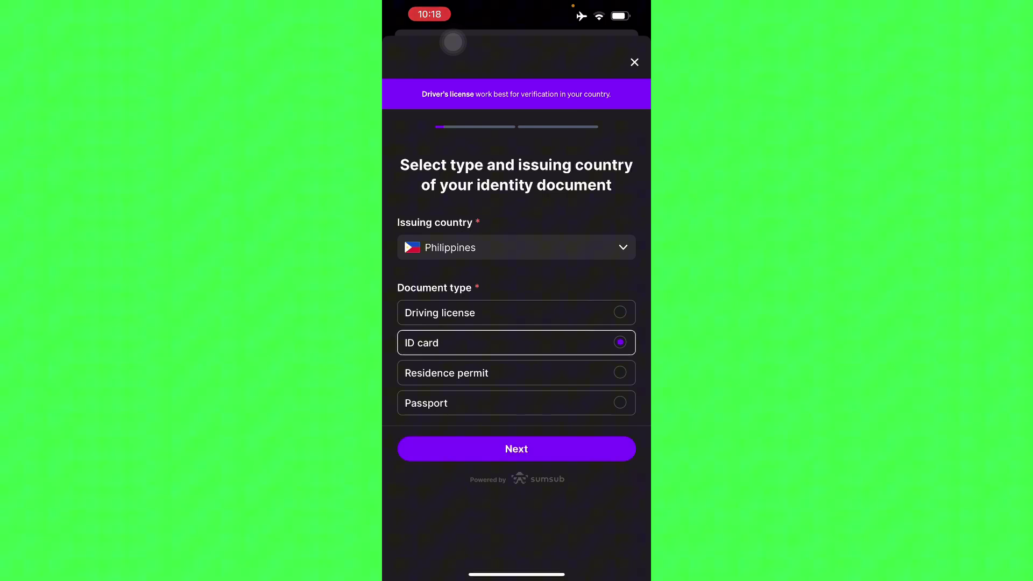
{"action": "left_click", "coordinate": [517, 449]}
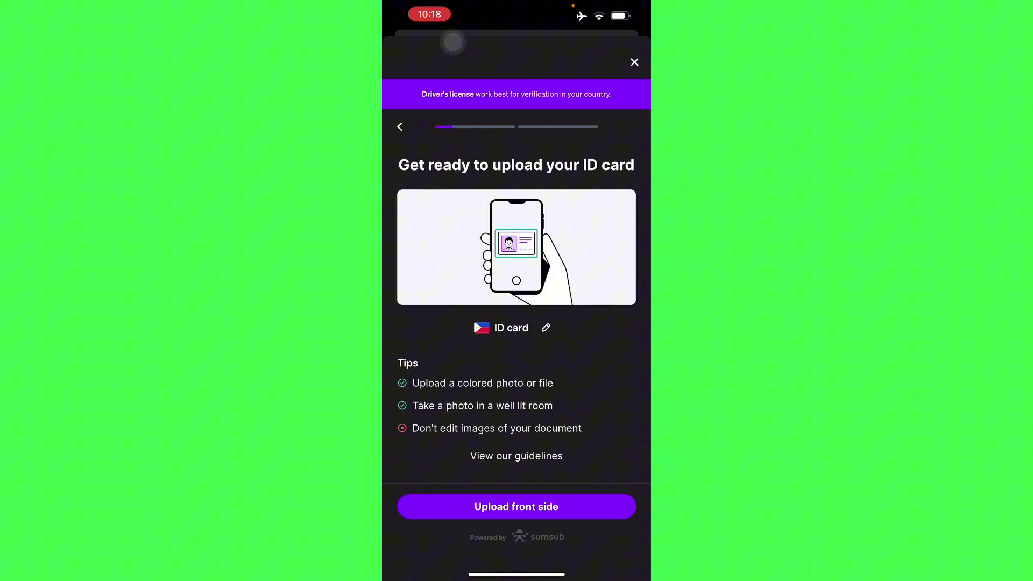
Close the upload sheet, returning home with a prompt to continue verification.
{"action": "left_click", "coordinate": [635, 62]}
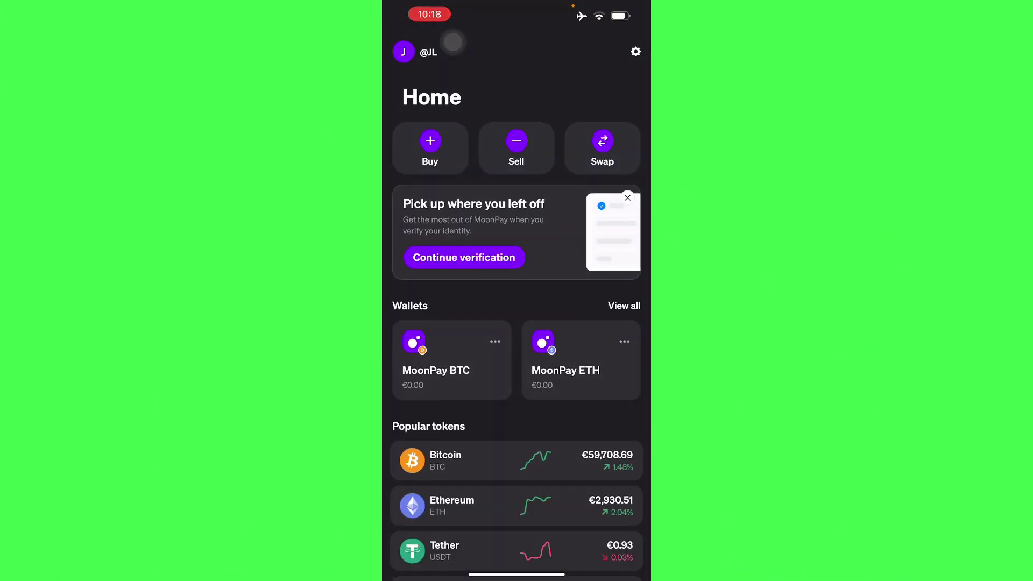